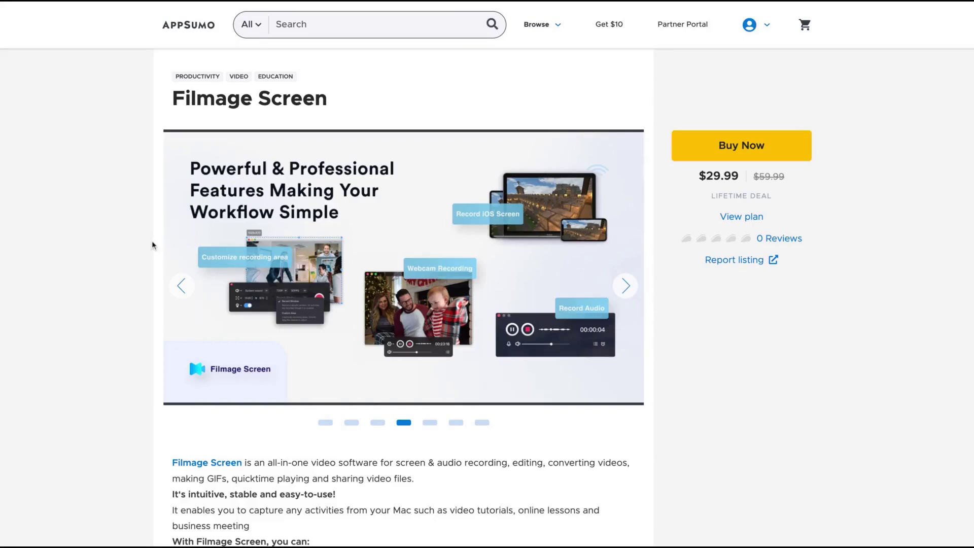
# Scroll through the Filmage Screen product page and select the $29.99 price
pyautogui.scroll(-2, 151, 240)
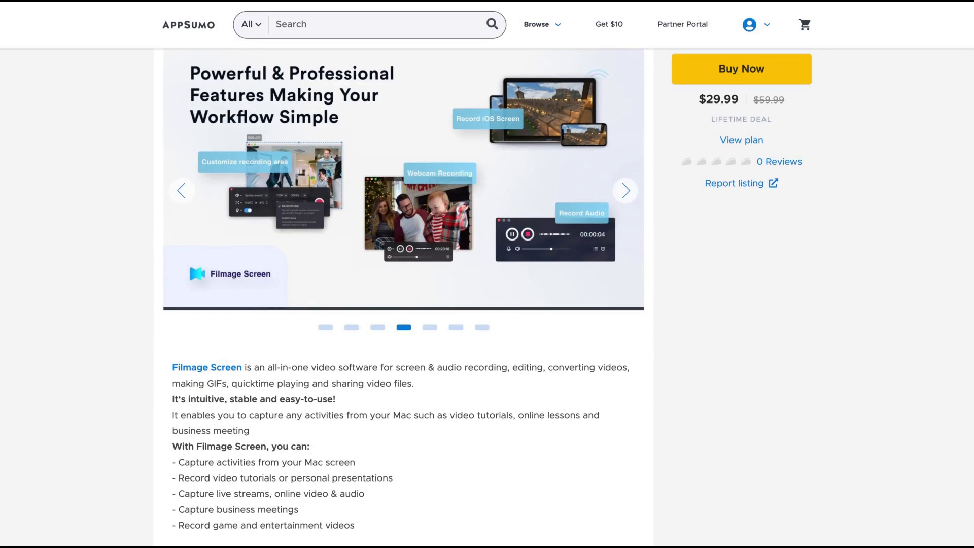
pyautogui.scroll(-1, 403, 299)
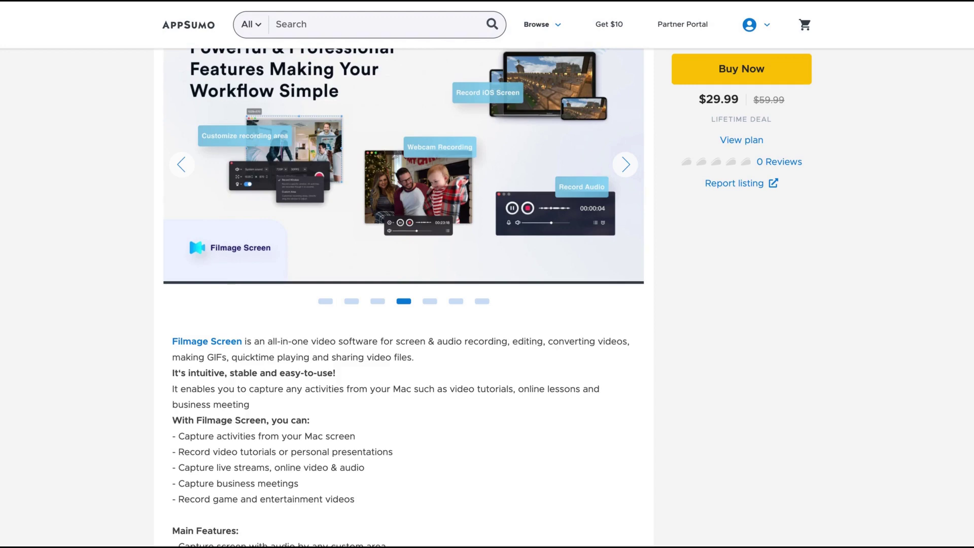
pyautogui.scroll(3, 404, 299)
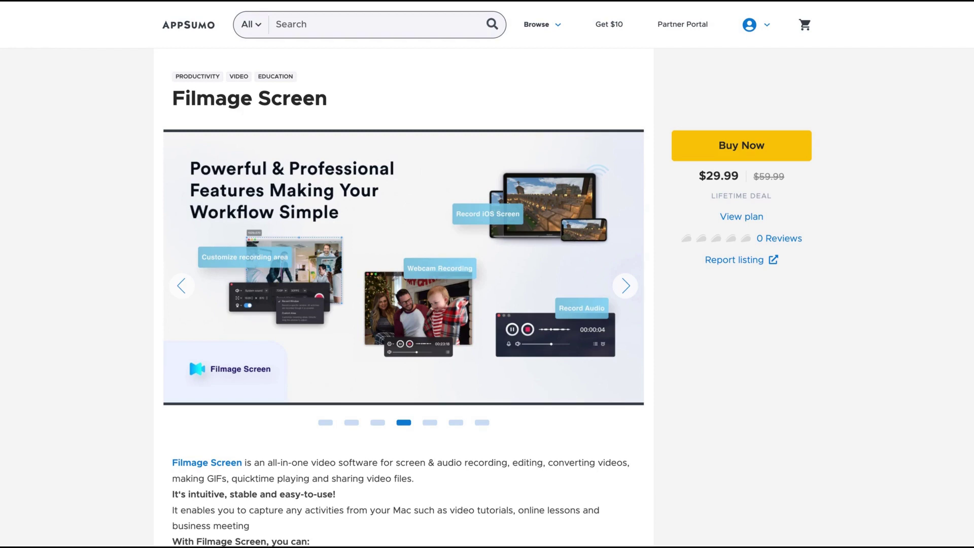
pyautogui.scroll(-10, 163, 281)
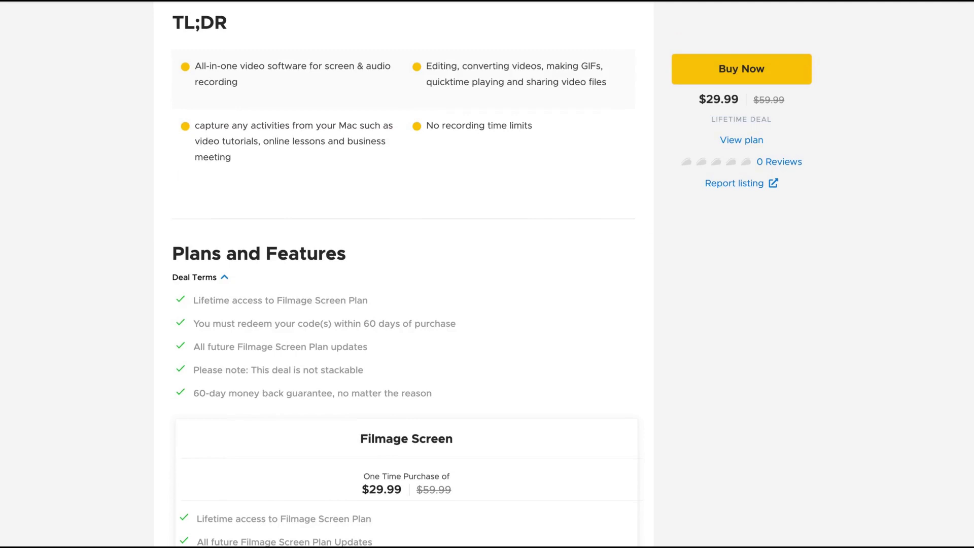
pyautogui.scroll(-6, 385, 274)
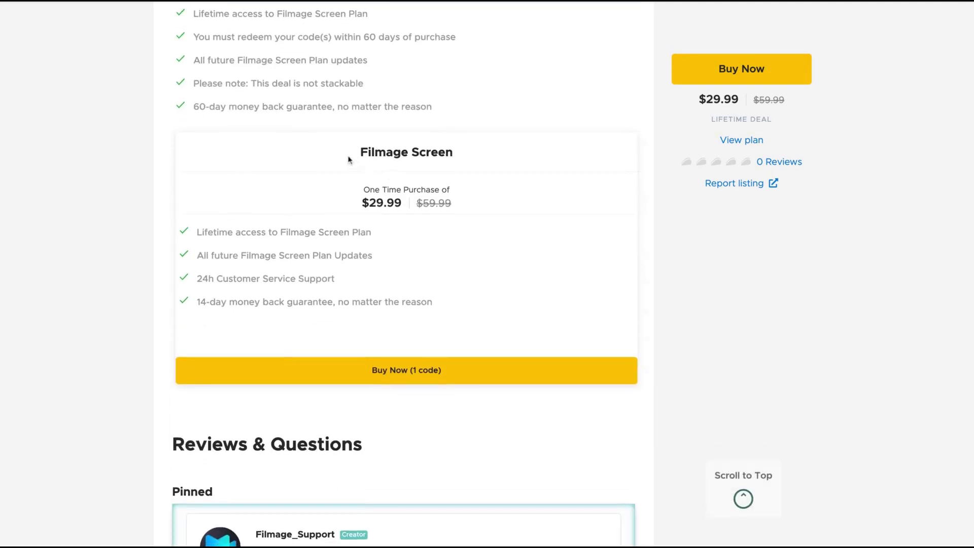
pyautogui.doubleClick(360, 205)
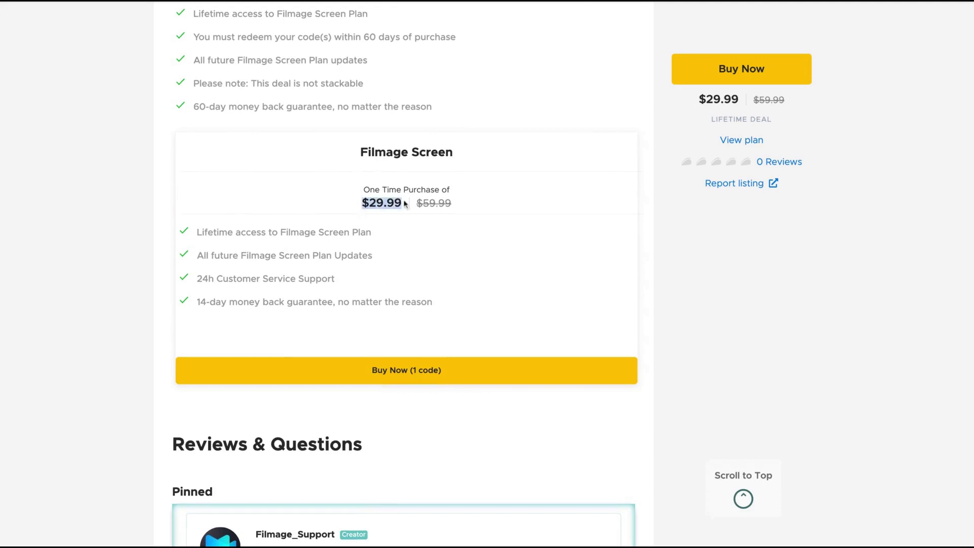
# Return to the top of the page and launch Filmage Screen from Launchpad
pyautogui.scroll(3, 385, 257)
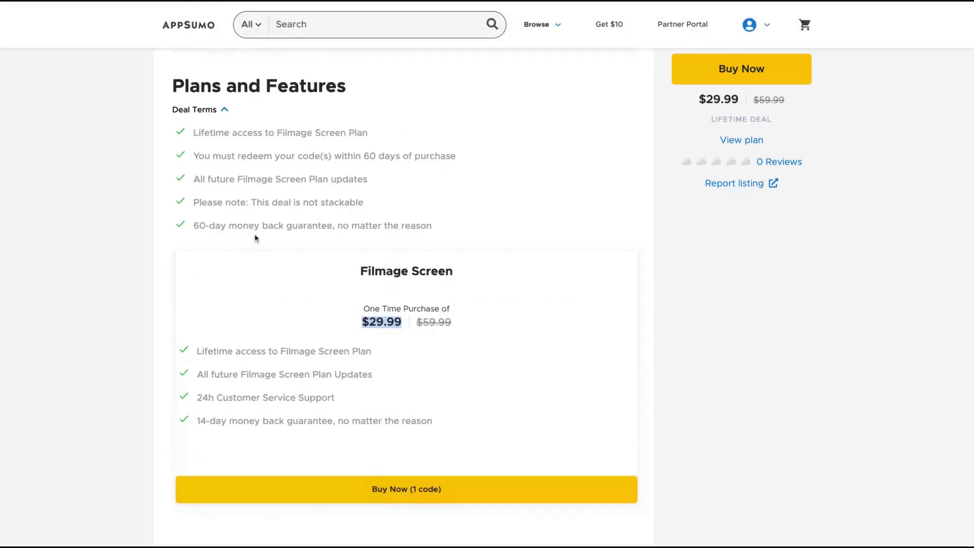
pyautogui.scroll(1, 319, 243)
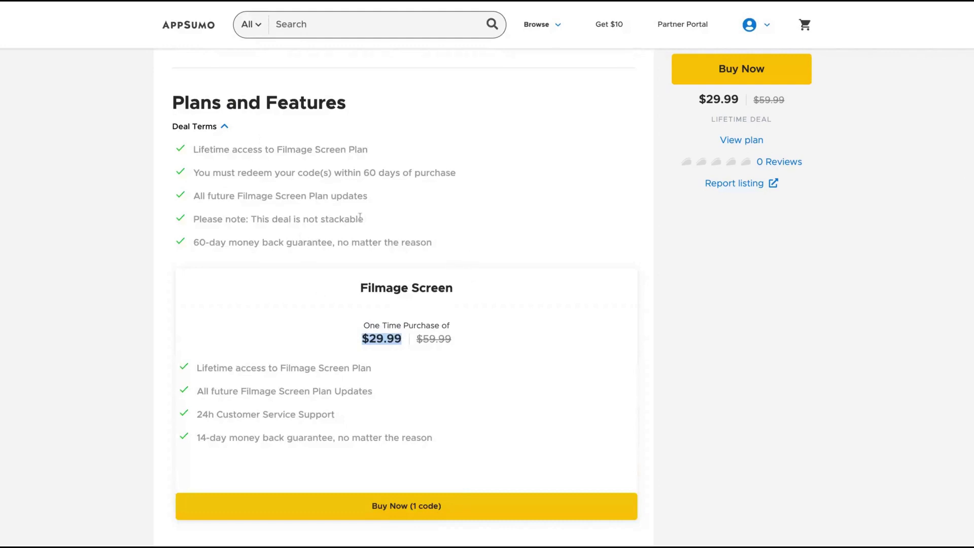
pyautogui.scroll(1, 359, 223)
pyautogui.scroll(-2, 359, 224)
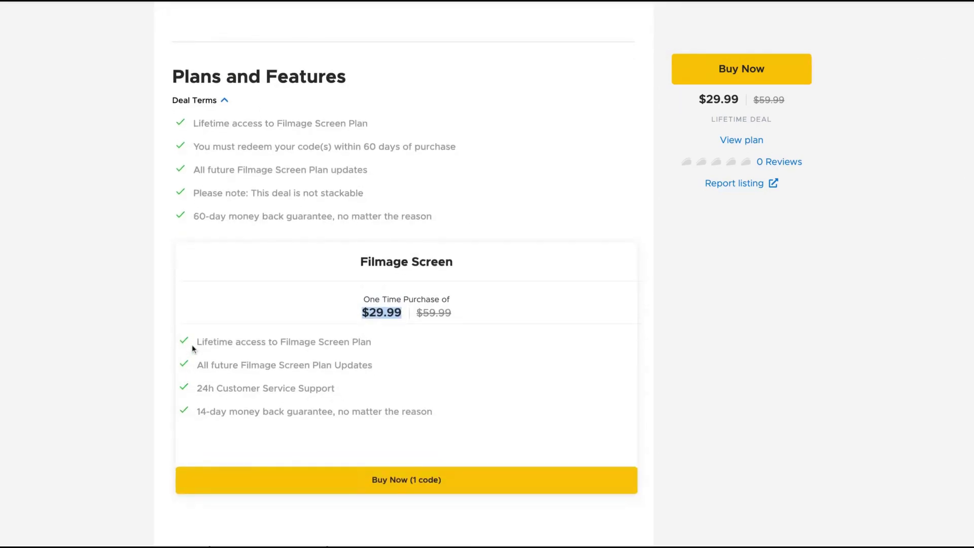
pyautogui.moveTo(193, 349); pyautogui.dragTo(312, 351)
pyautogui.scroll(15, 355, 254)
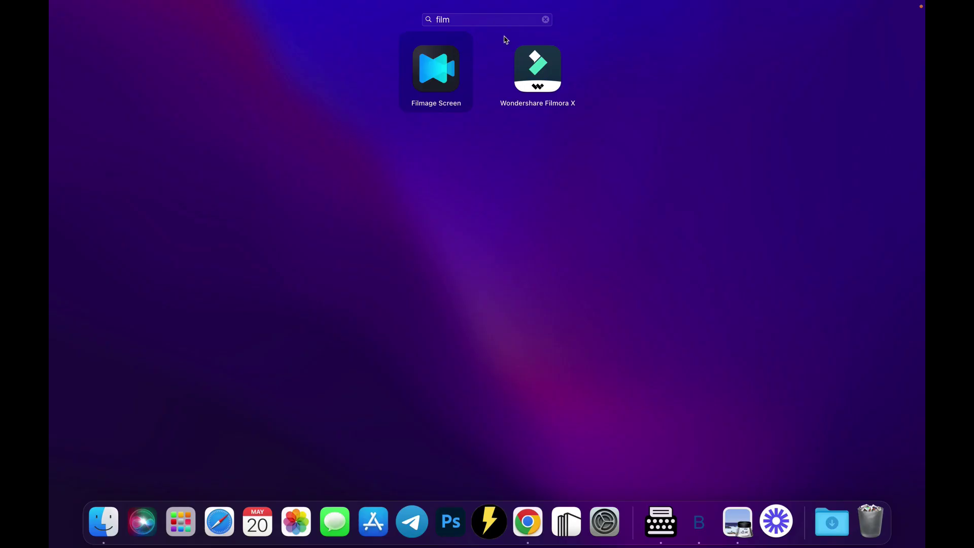
pyautogui.click(441, 77)
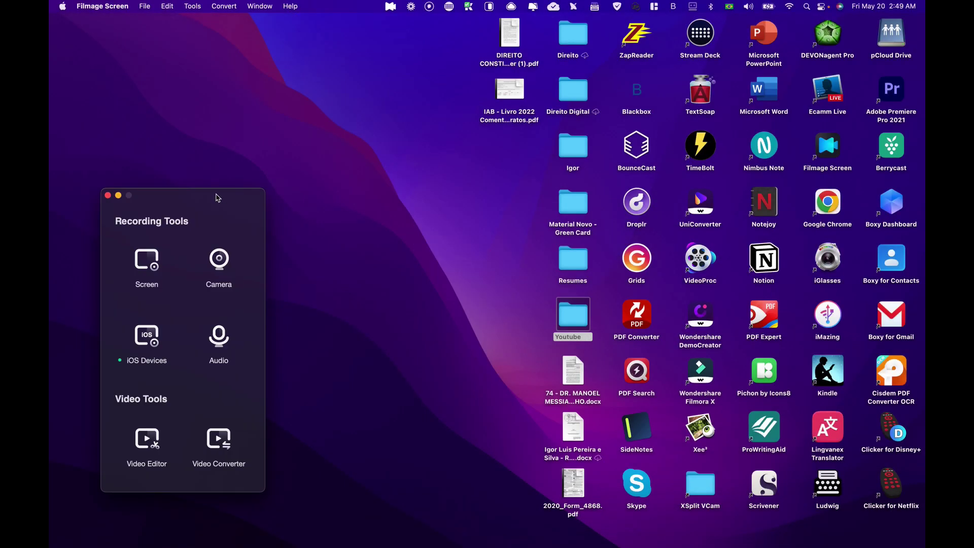
# Drag the Recording Tools window by its title bar up and to the right
pyautogui.moveTo(218, 192); pyautogui.dragTo(352, 130)
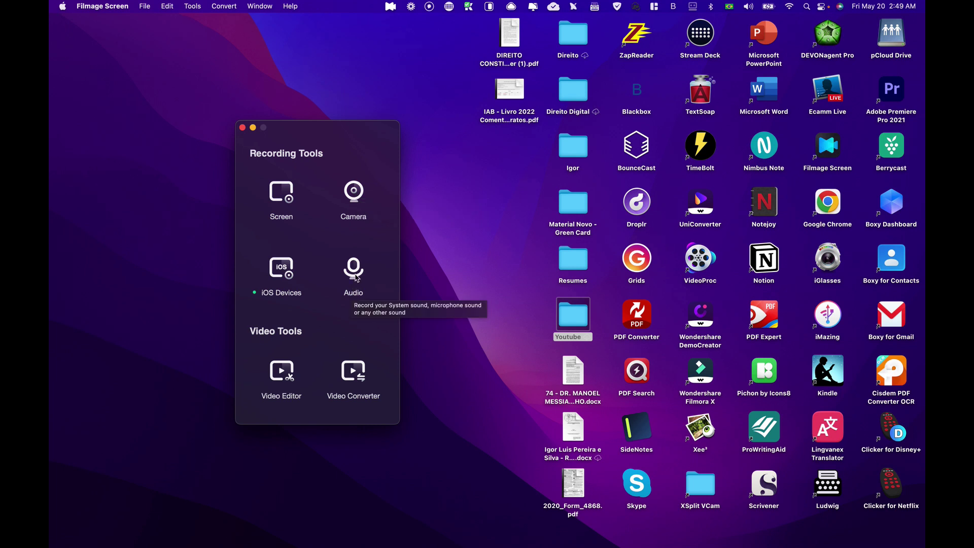
pyautogui.click(363, 378)
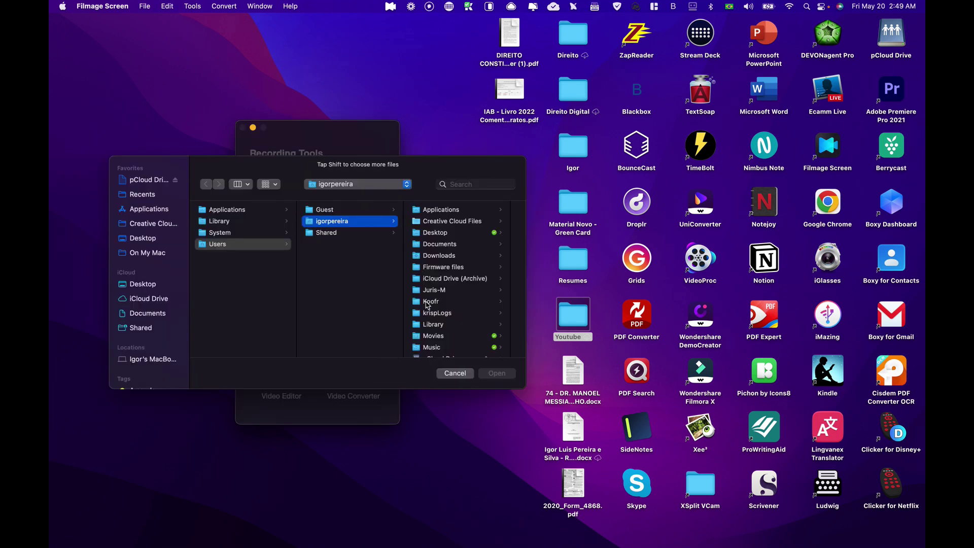
pyautogui.click(385, 187)
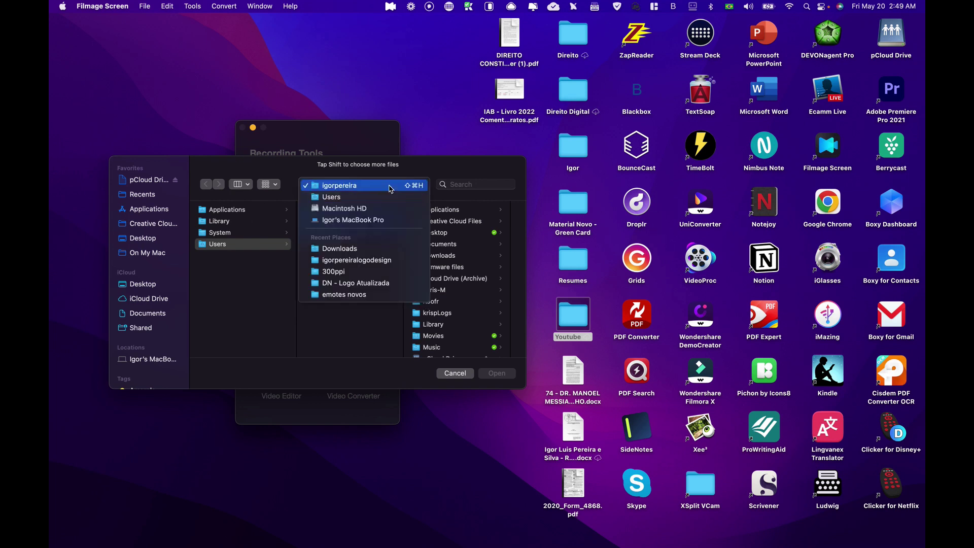
pyautogui.click(342, 248)
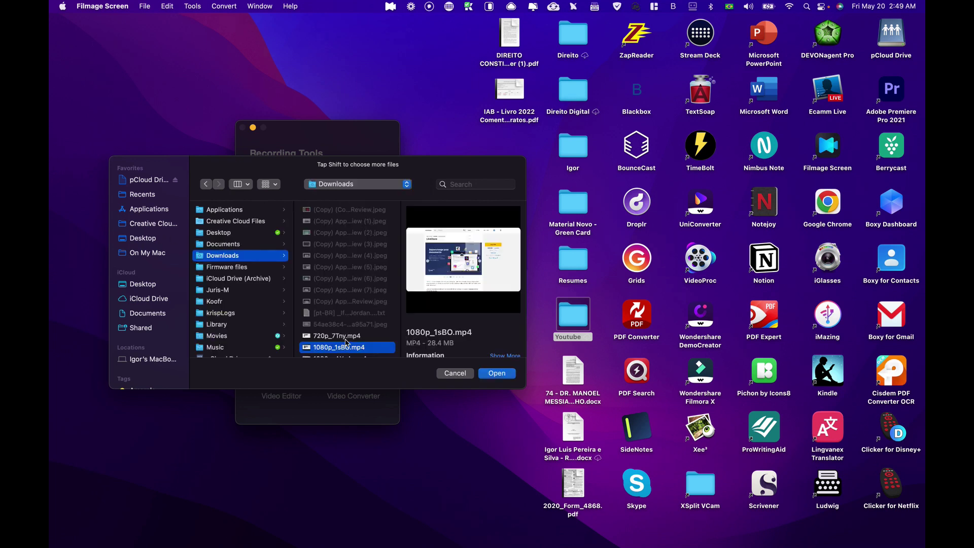
pyautogui.click(385, 336)
pyautogui.click(495, 376)
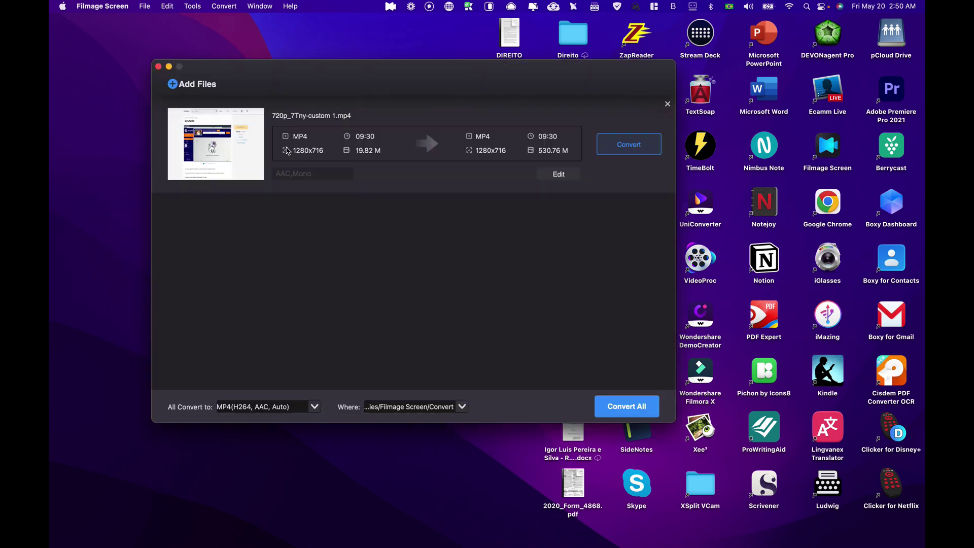
pyautogui.click(481, 136)
pyautogui.click(297, 240)
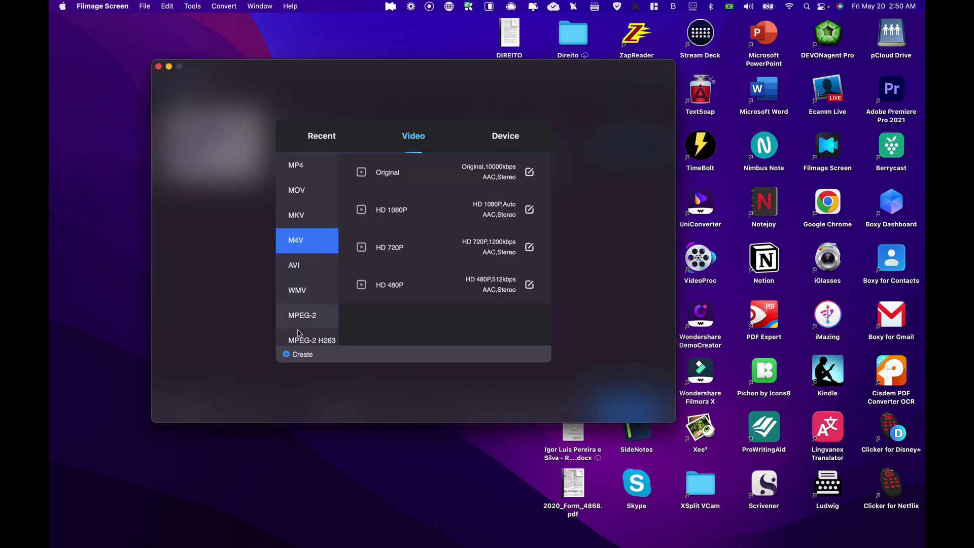
pyautogui.click(299, 354)
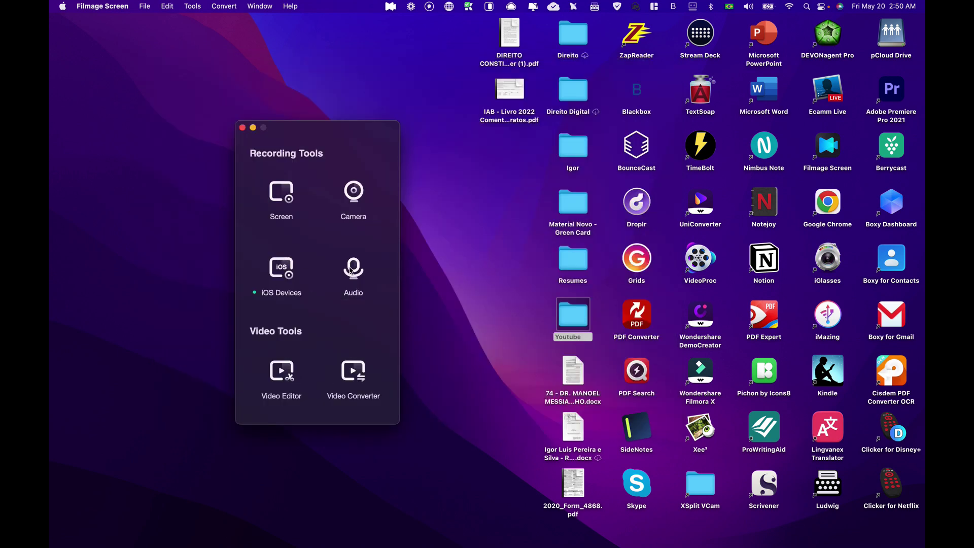
# Open the audio recorder, view its audio sources without changing them, then close it
pyautogui.click(351, 274)
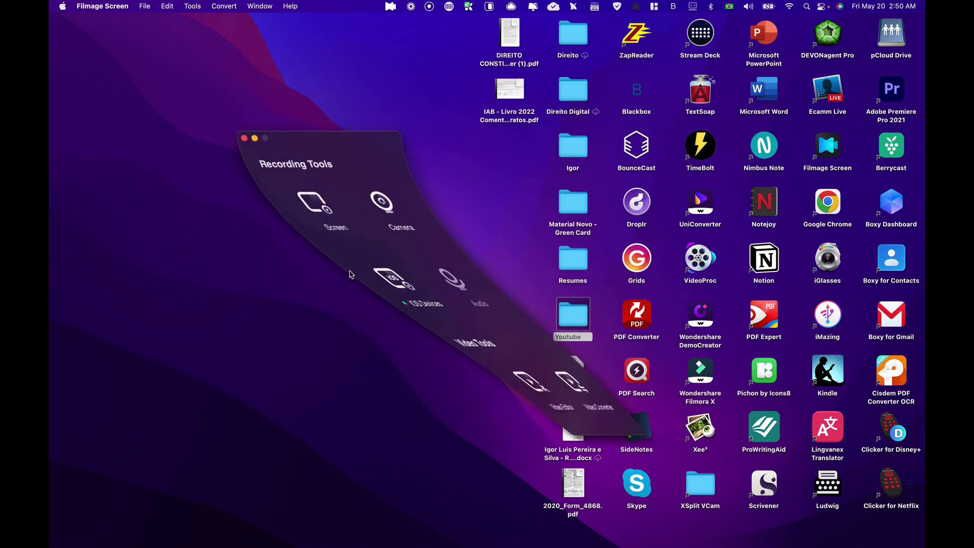
pyautogui.click(391, 302)
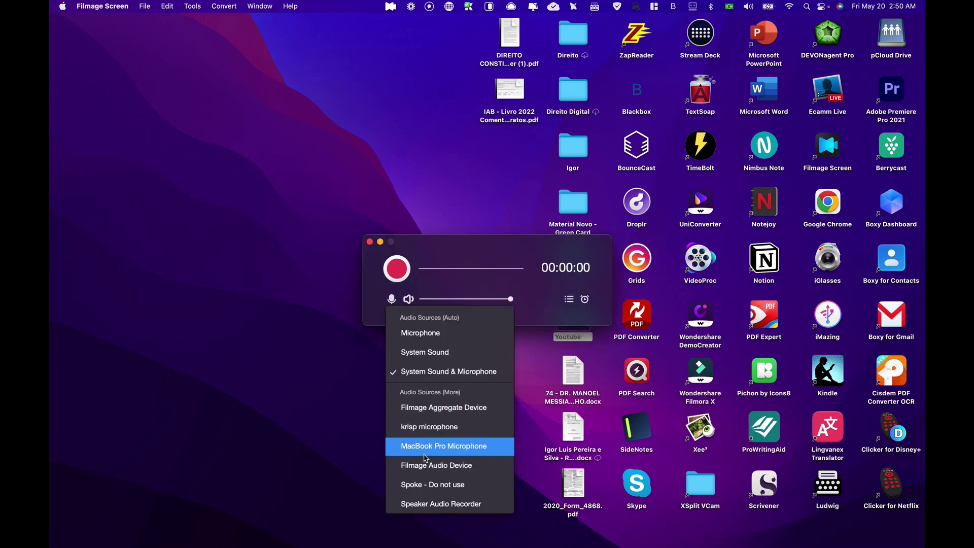
pyautogui.click(558, 297)
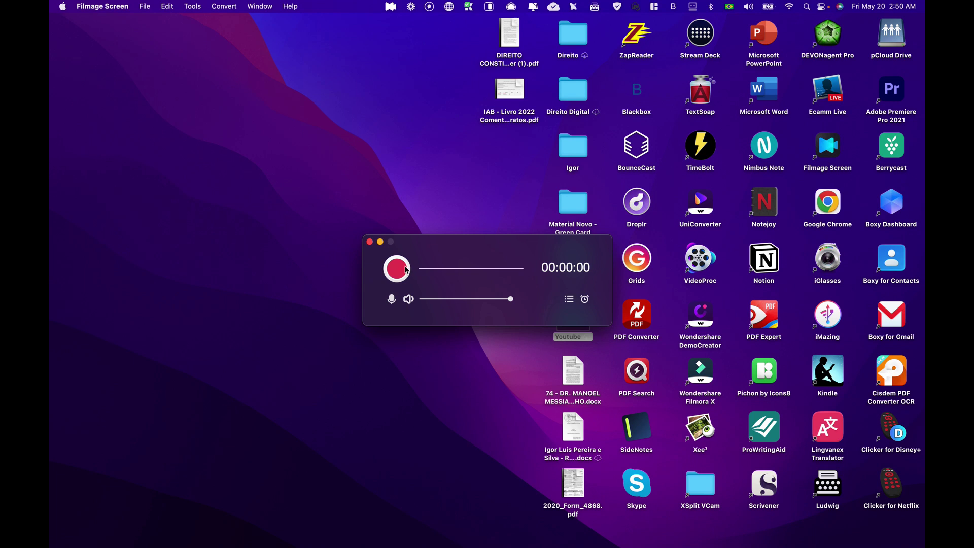
pyautogui.click(370, 242)
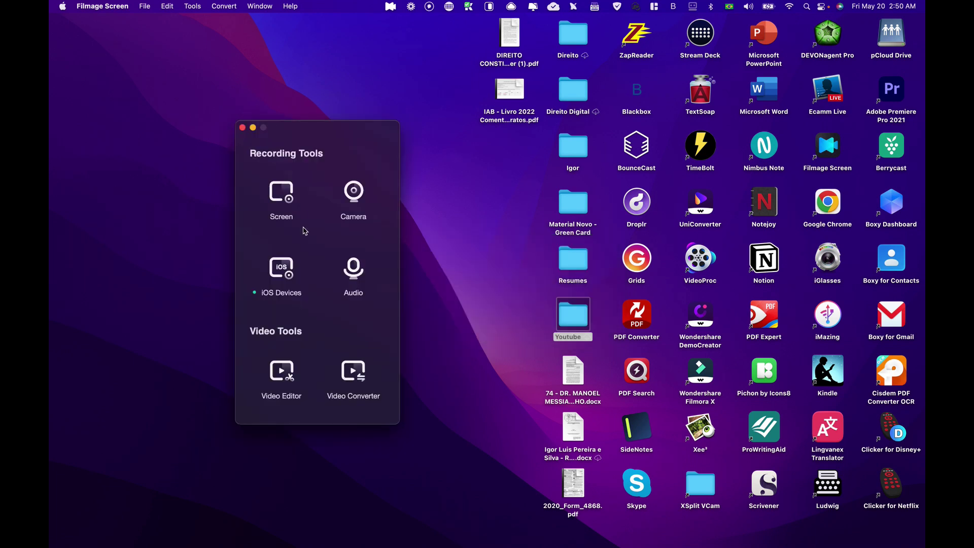
# Split the GoCharlie clip at 01:23 and 01:37 and delete the piece between, leaving 09:16
pyautogui.click(282, 193)
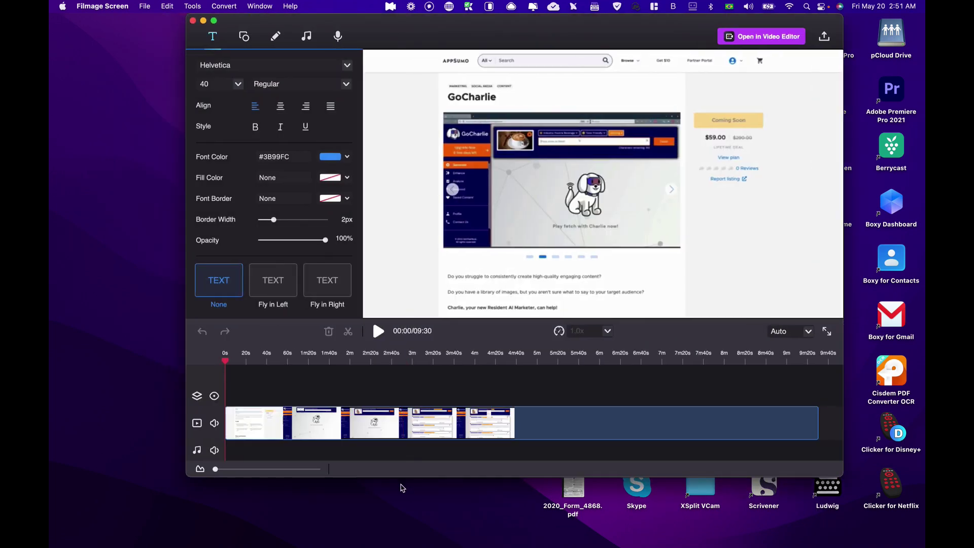
pyautogui.moveTo(227, 365); pyautogui.dragTo(313, 422)
pyautogui.click(313, 423)
pyautogui.press('super+b')
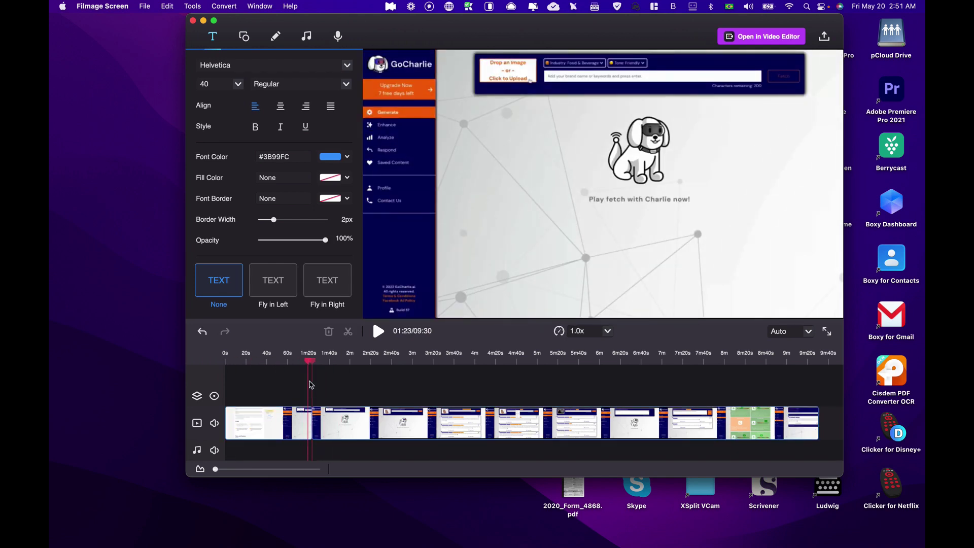
pyautogui.click(327, 361)
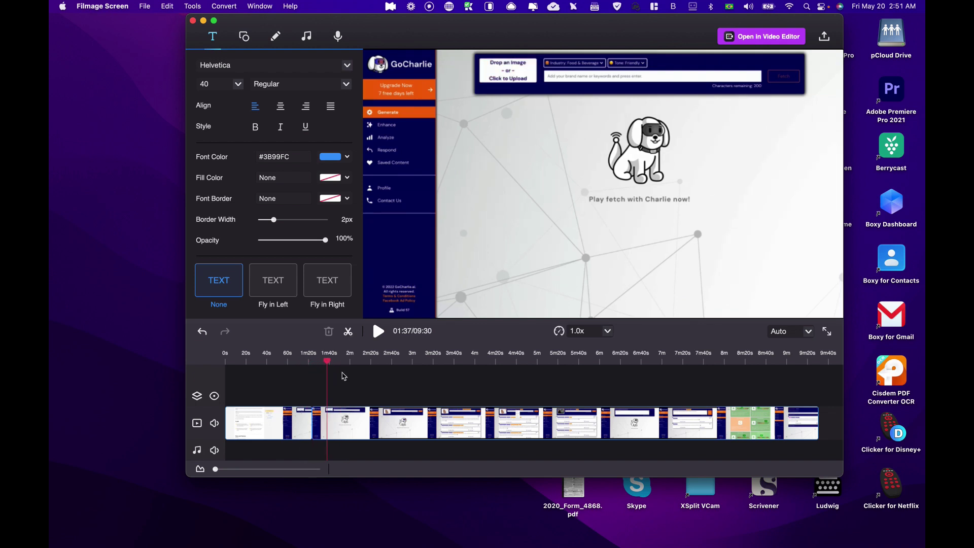
pyautogui.click(349, 332)
pyautogui.click(320, 429)
pyautogui.press('Delete')
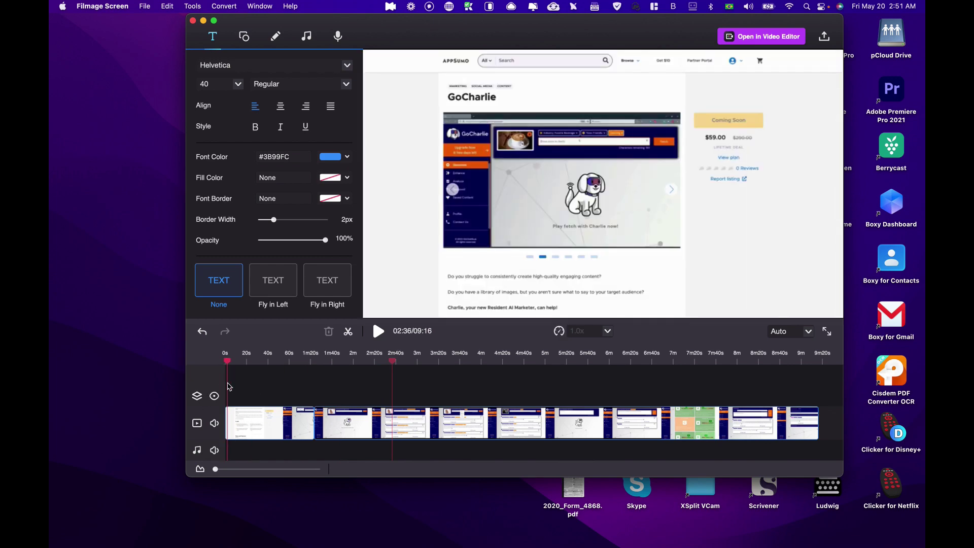
pyautogui.click(307, 36)
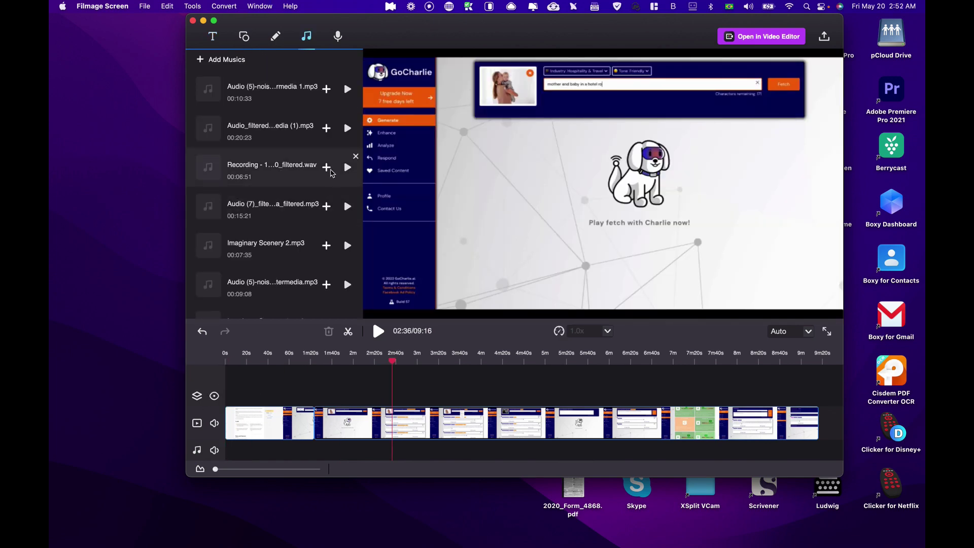
pyautogui.click(327, 168)
pyautogui.moveTo(501, 429); pyautogui.dragTo(338, 433)
pyautogui.moveTo(817, 431); pyautogui.dragTo(409, 433)
pyautogui.moveTo(318, 429); pyautogui.dragTo(499, 434)
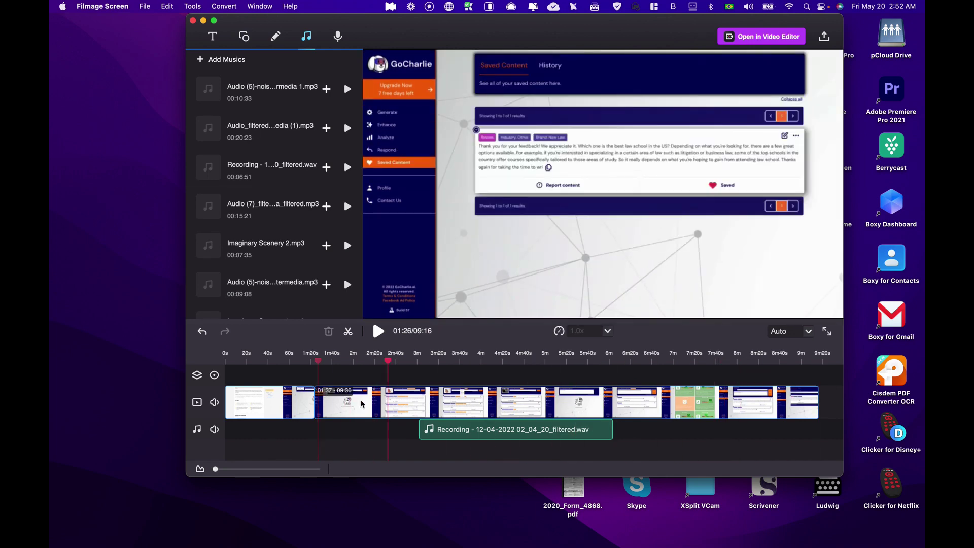
# Draw a yellow #FFDB43 freehand stroke circling the dog on the video preview
pyautogui.click(338, 36)
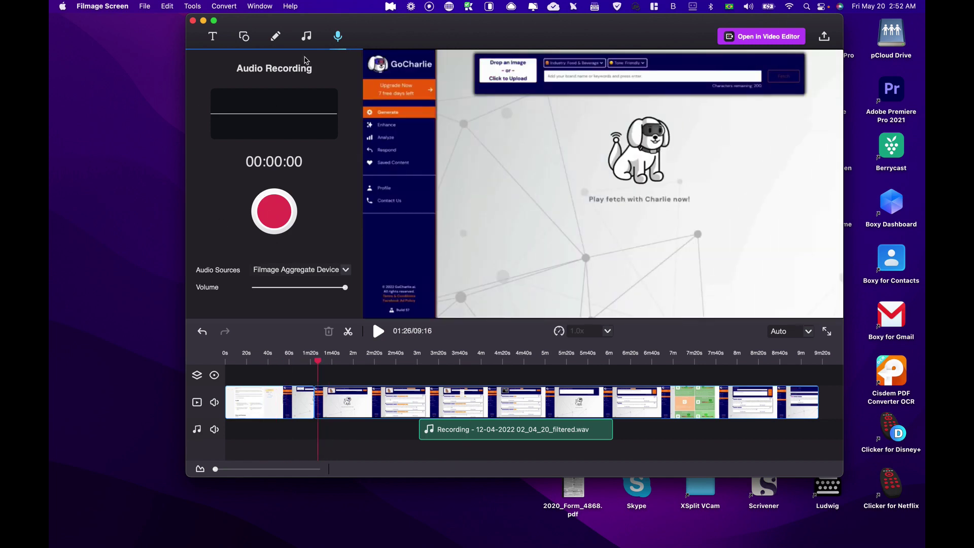
pyautogui.click(276, 36)
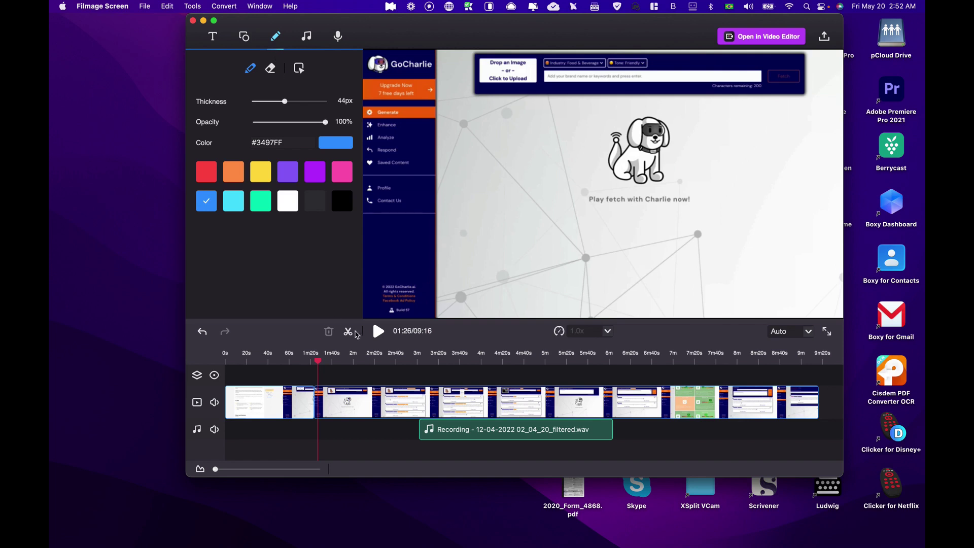
pyautogui.click(264, 176)
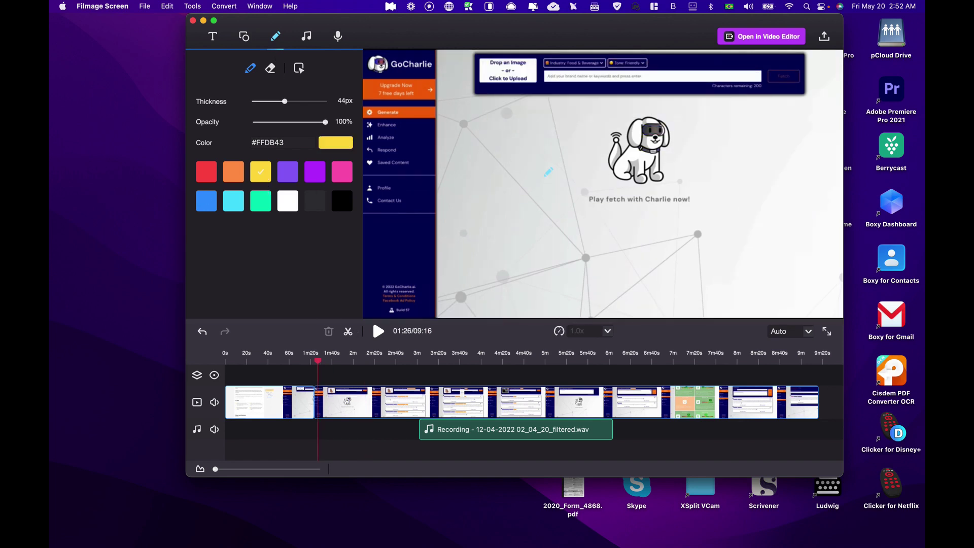
pyautogui.moveTo(476, 201)
pyautogui.mouseDown()
pyautogui.moveTo(656, 172)
pyautogui.moveTo(608, 137)
pyautogui.moveTo(745, 215)
pyautogui.moveTo(842, 214)
pyautogui.mouseUp()
pyautogui.click(317, 378)
pyautogui.click(334, 358)
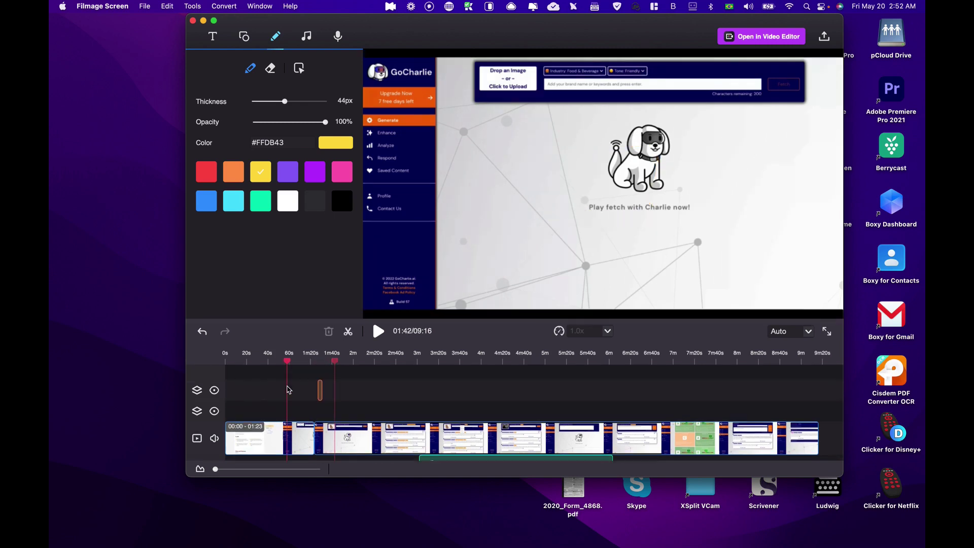
# Draw a green arrow and a green ellipse beside the dog on the preview
pyautogui.click(244, 36)
pyautogui.moveTo(464, 227)
pyautogui.mouseDown()
pyautogui.moveTo(628, 184)
pyautogui.moveTo(580, 188)
pyautogui.mouseUp()
pyautogui.click(264, 68)
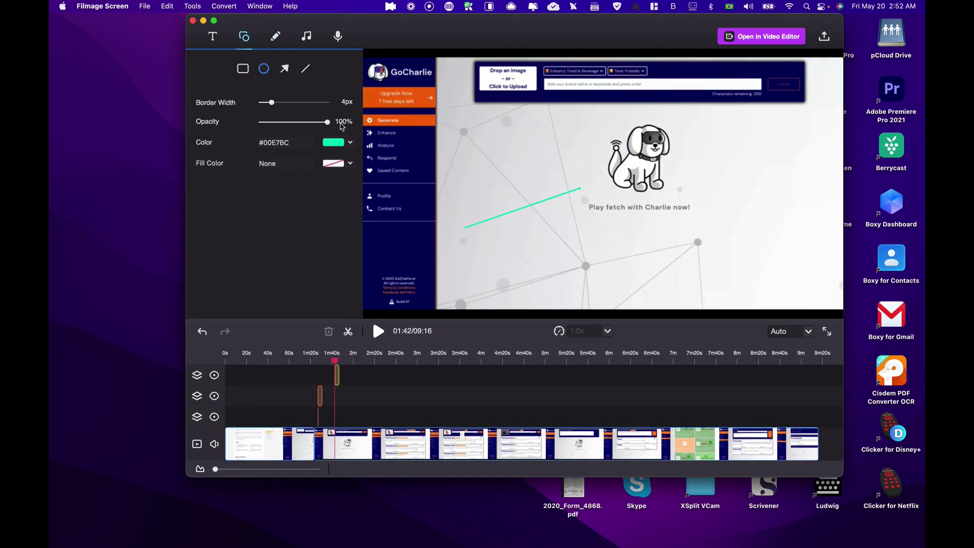
pyautogui.moveTo(662, 132); pyautogui.dragTo(758, 248)
# Add a 'type here' text box and lengthen the Arrow annotation clip to about 1m2s
pyautogui.click(212, 37)
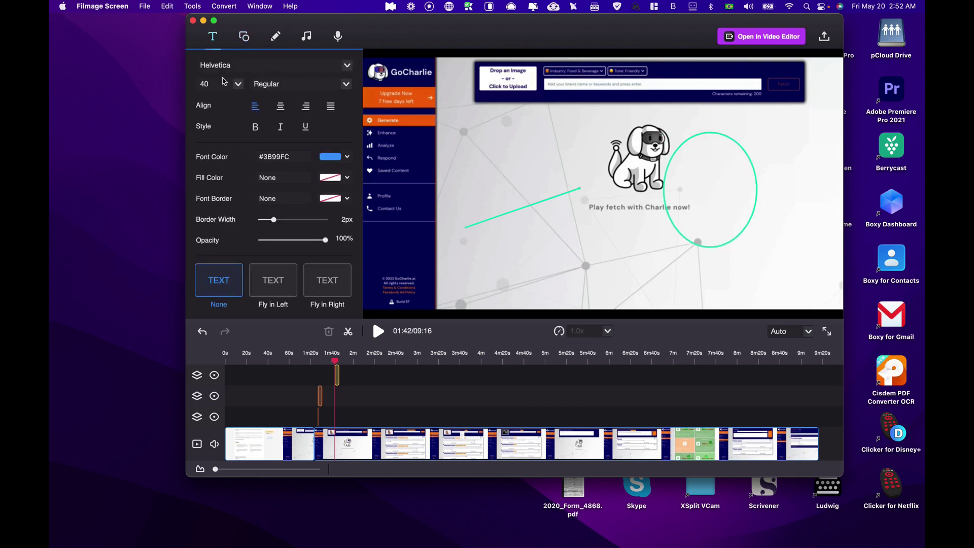
pyautogui.click(501, 178)
pyautogui.write('type here')
pyautogui.moveTo(337, 374); pyautogui.dragTo(477, 378)
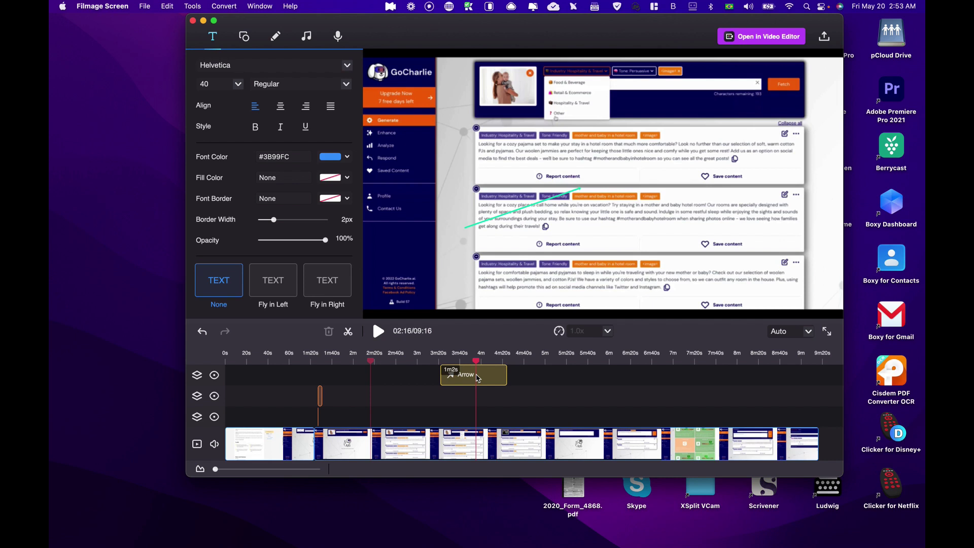
# Exit the editor through the save prompt and close the Filmage Screen launcher
pyautogui.press('super+w')
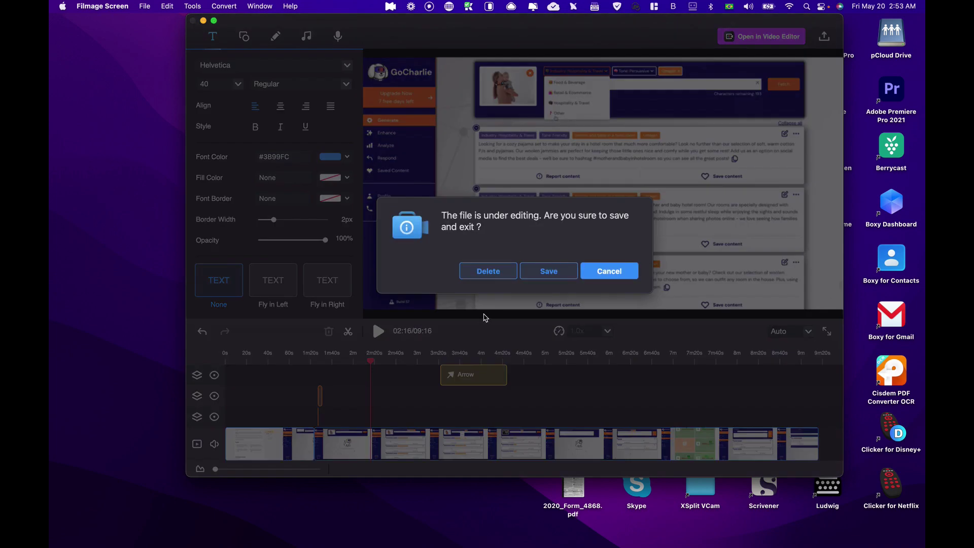
pyautogui.click(489, 274)
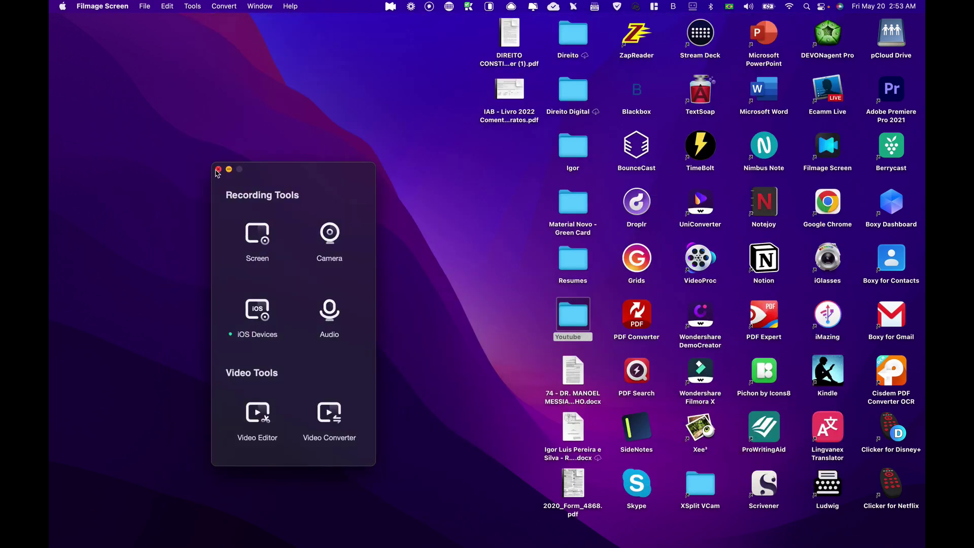
pyautogui.click(217, 170)
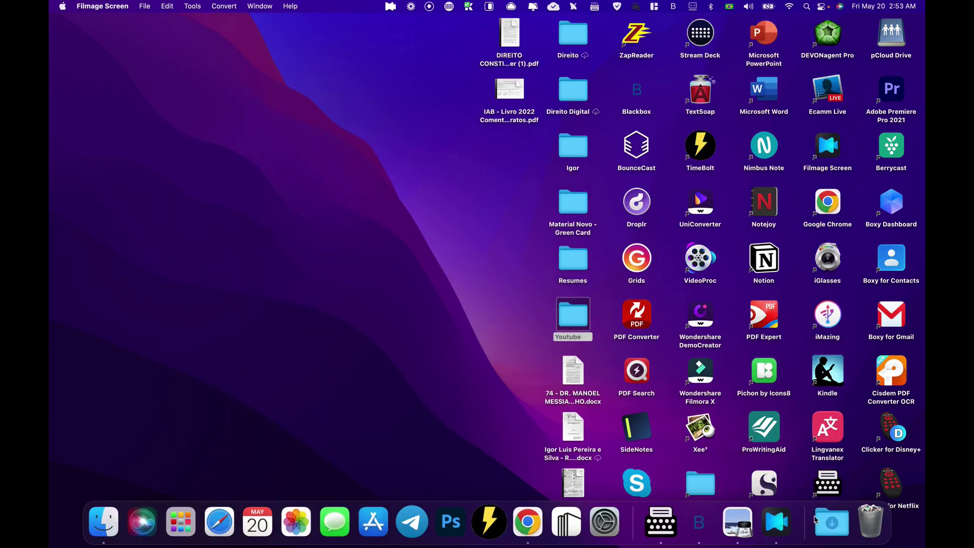
# Open 1080p_rgD7.mp4 in the player, play it briefly, then pause at 00:00:01
pyautogui.click(833, 527)
pyautogui.click(279, 314)
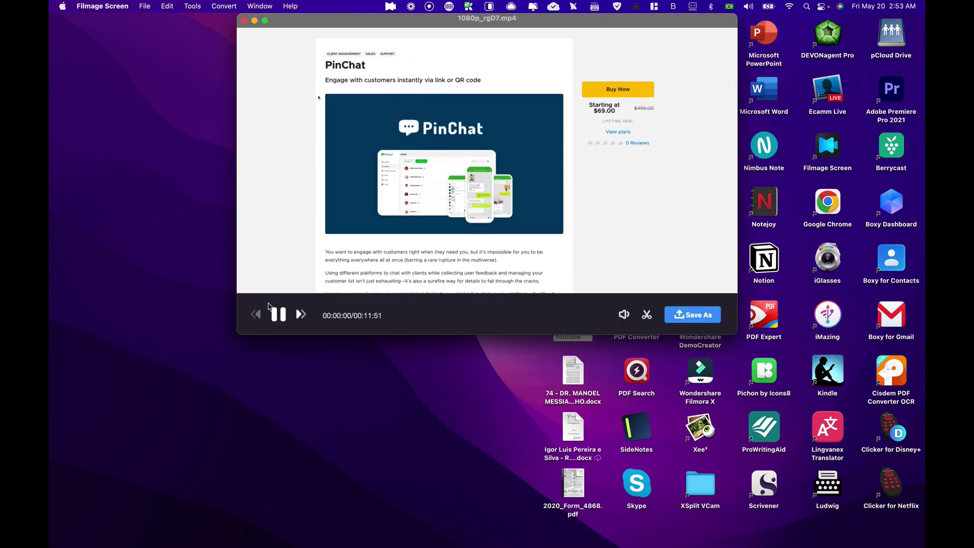
pyautogui.click(289, 315)
pyautogui.moveTo(488, 157); pyautogui.dragTo(426, 194)
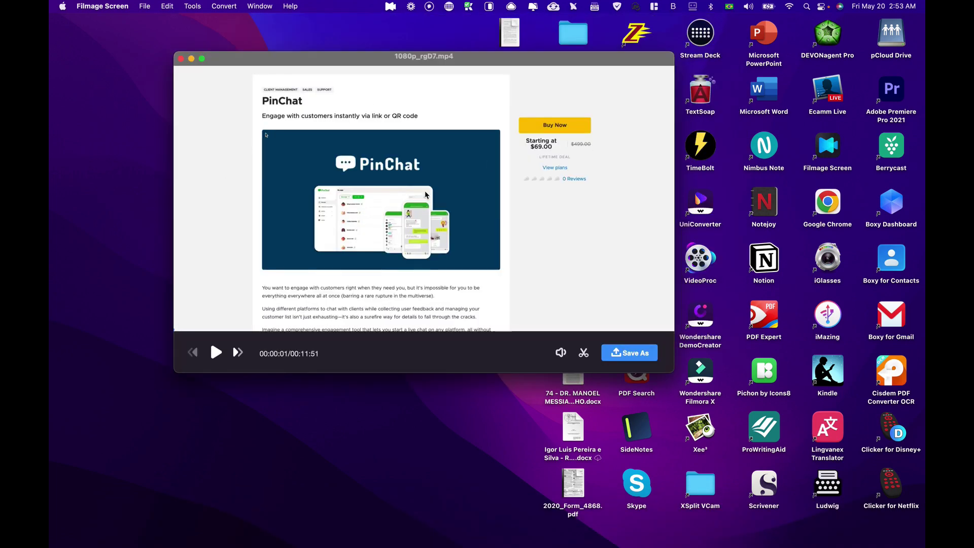